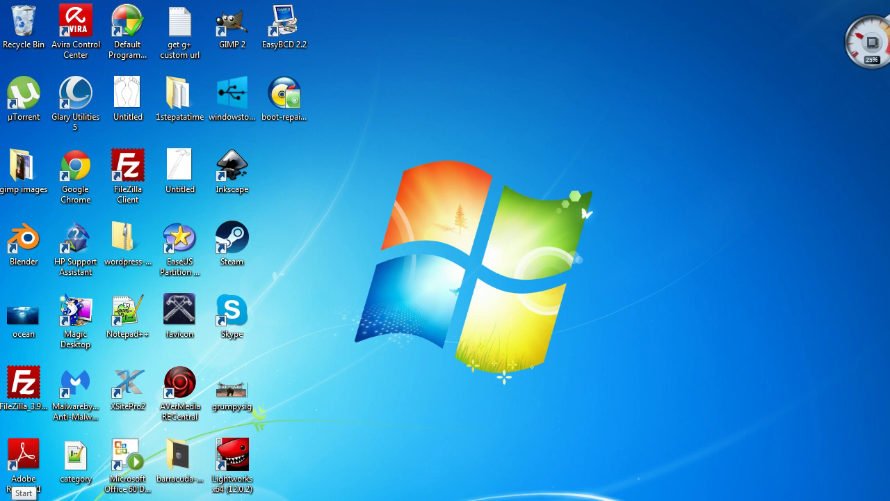
Open Disk Management in Computer Management to view the computer's disks and partitions.
click(17, 495)
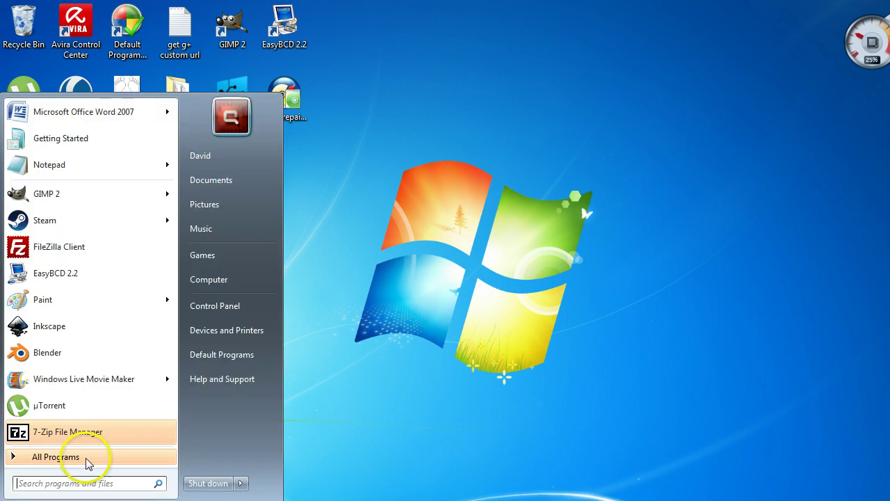
right_click(235, 284)
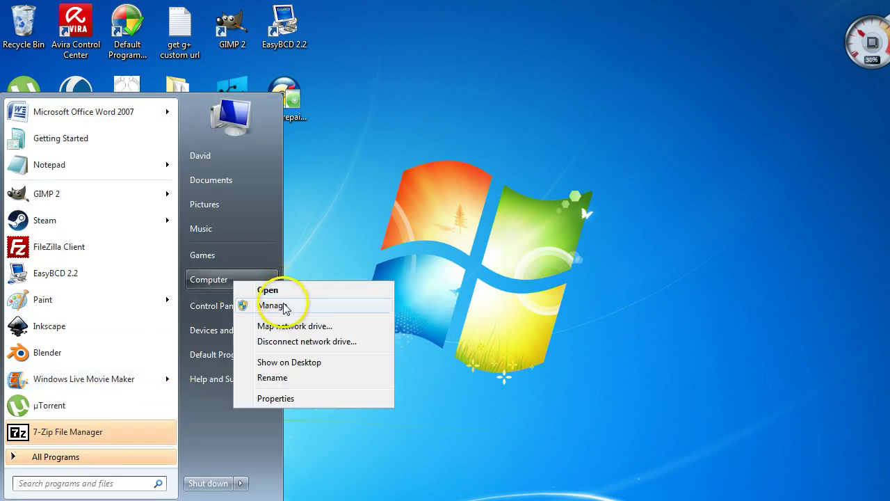
click(286, 304)
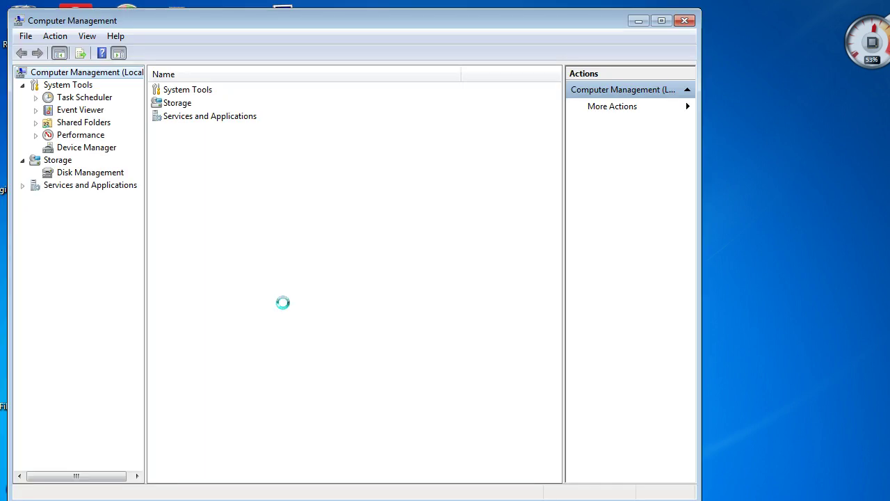
click(91, 173)
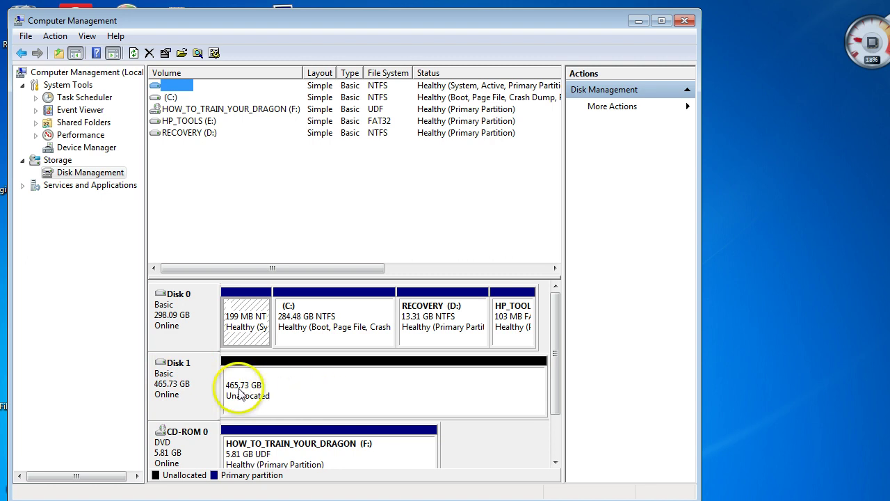
right_click(295, 389)
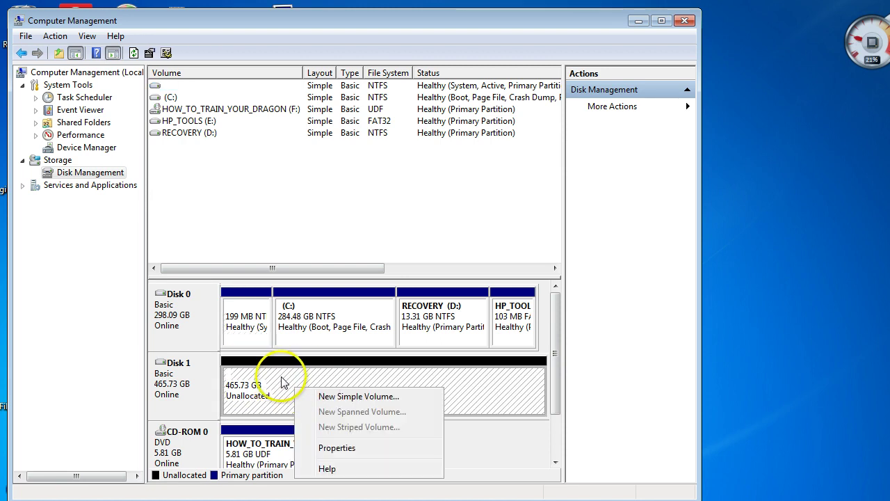
click(351, 396)
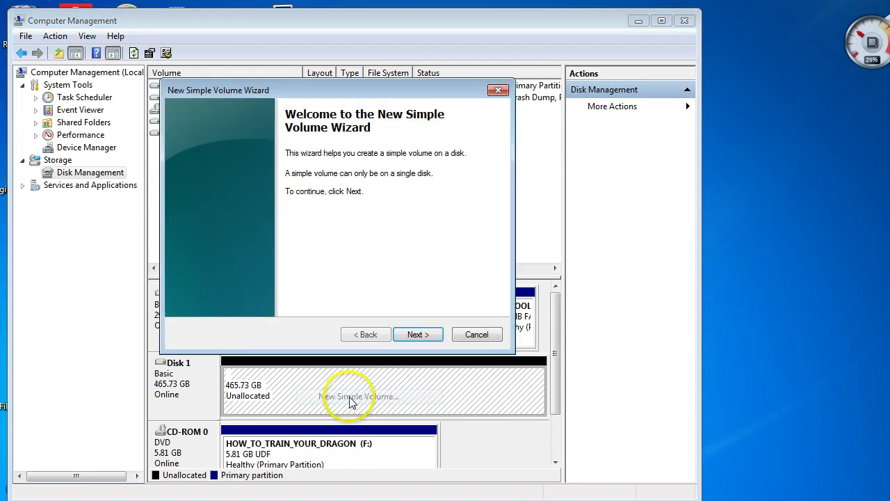
click(418, 335)
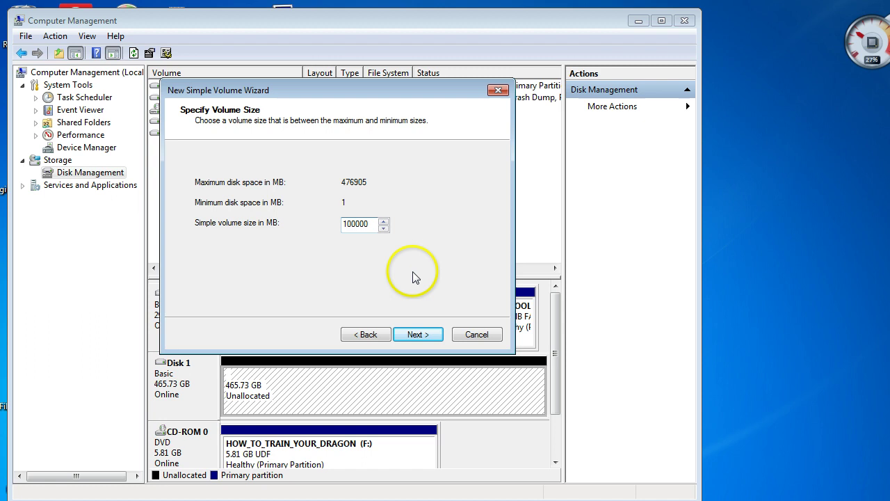
click(416, 335)
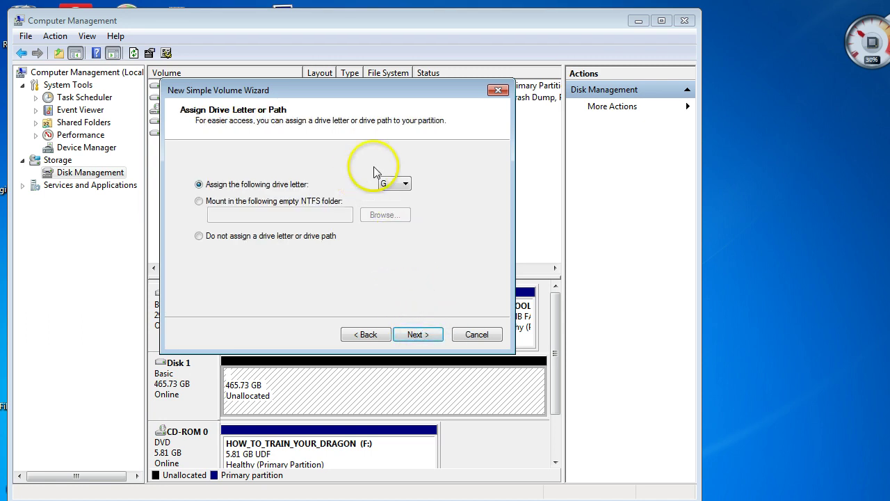
click(418, 334)
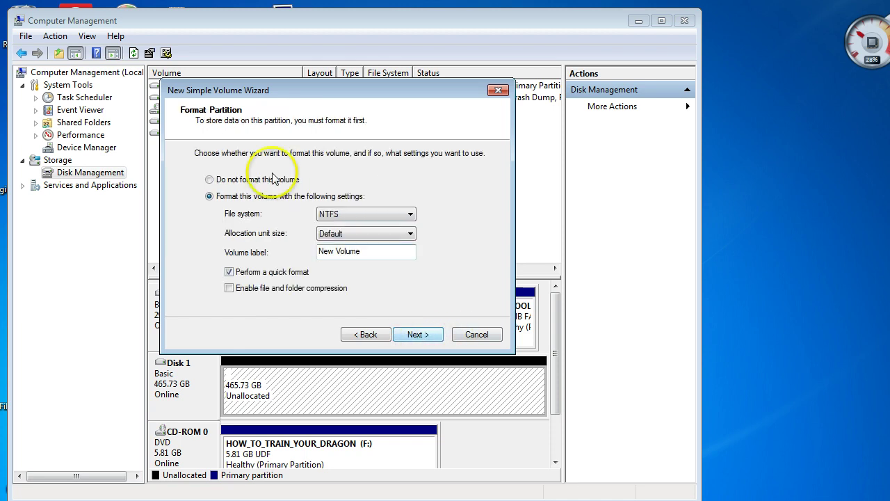
click(409, 214)
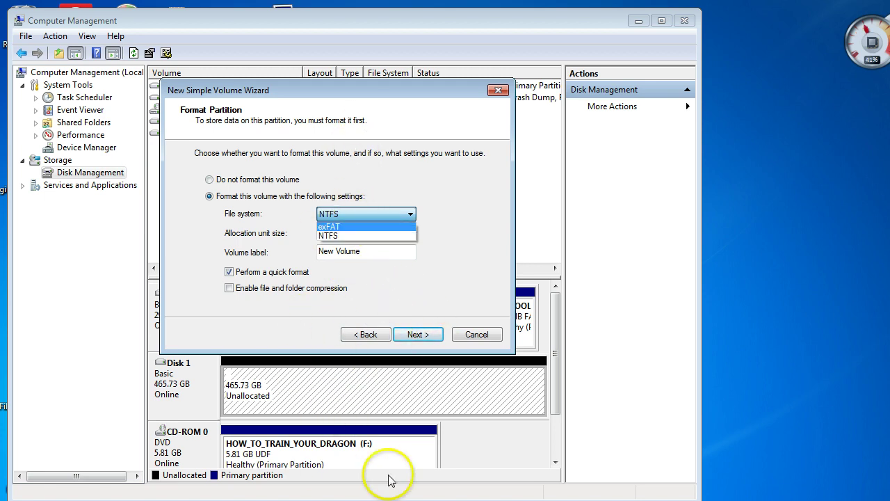
click(470, 337)
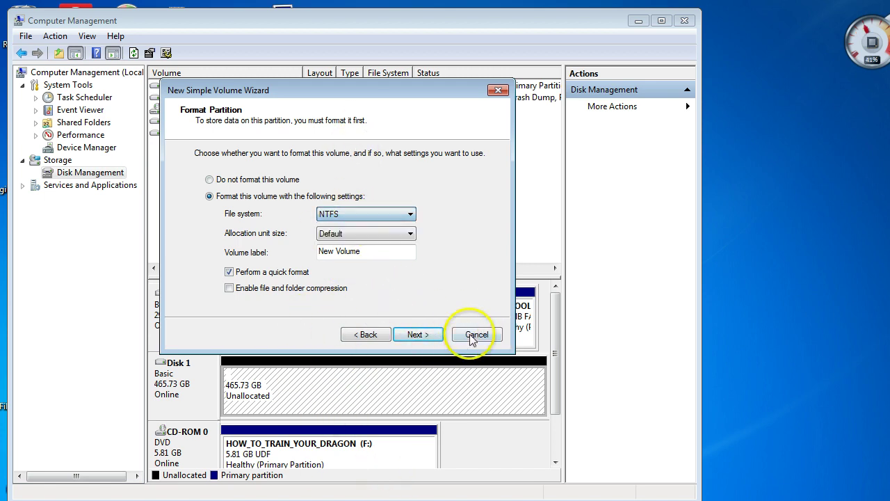
click(471, 338)
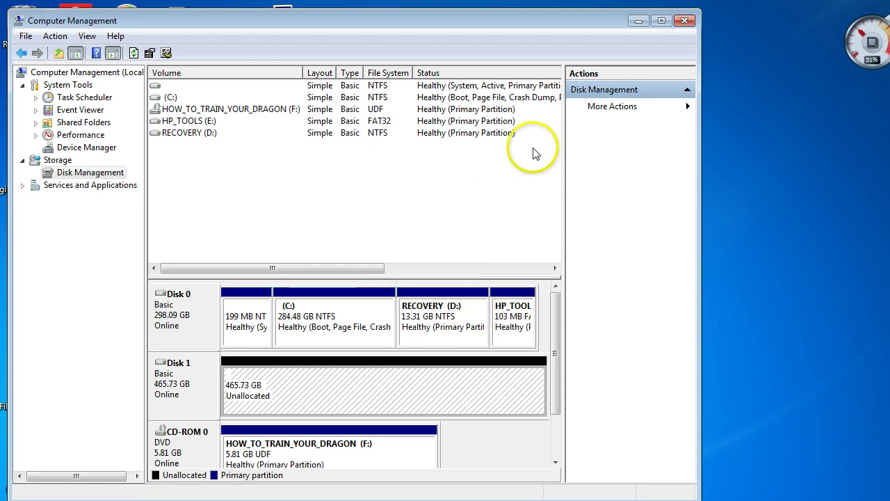
click(686, 22)
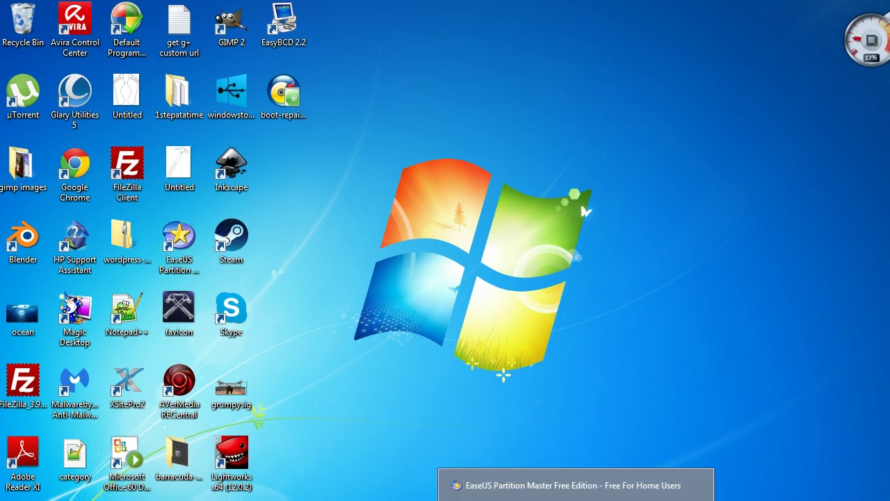
Switch to EaseUS Partition Master and start a new partition labelled "win backup" in Disk 2's unallocated space.
click(576, 498)
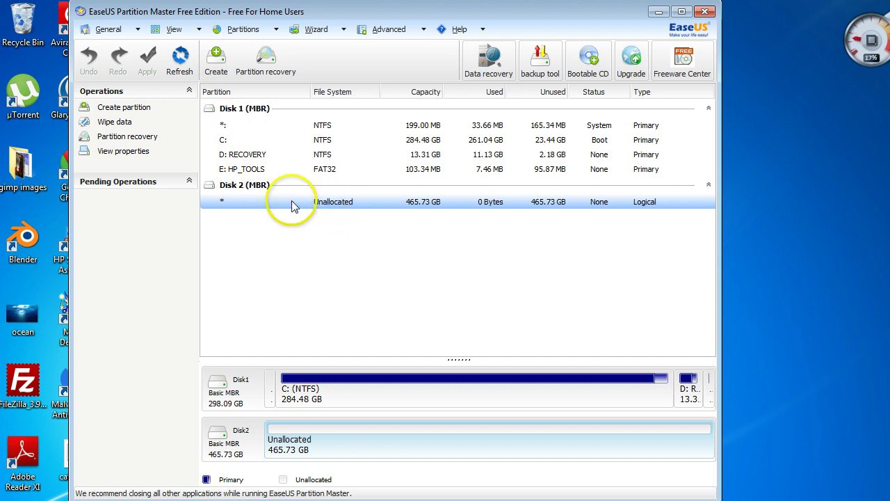
right_click(339, 445)
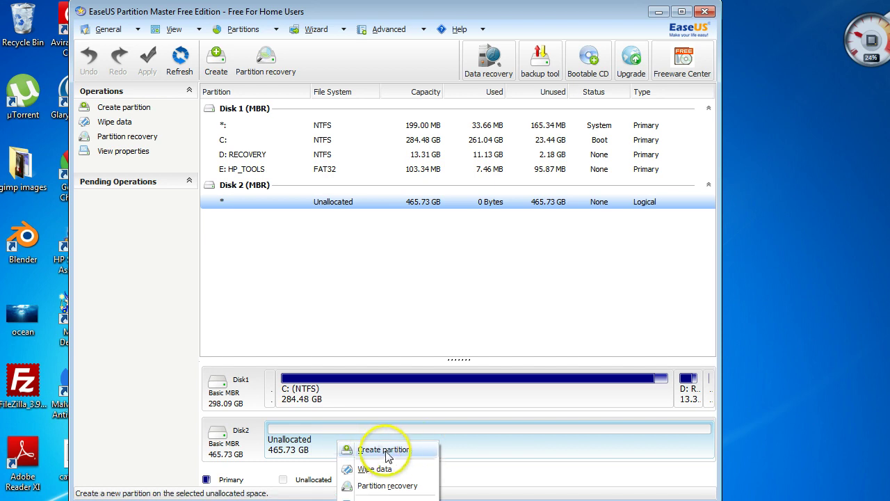
click(385, 450)
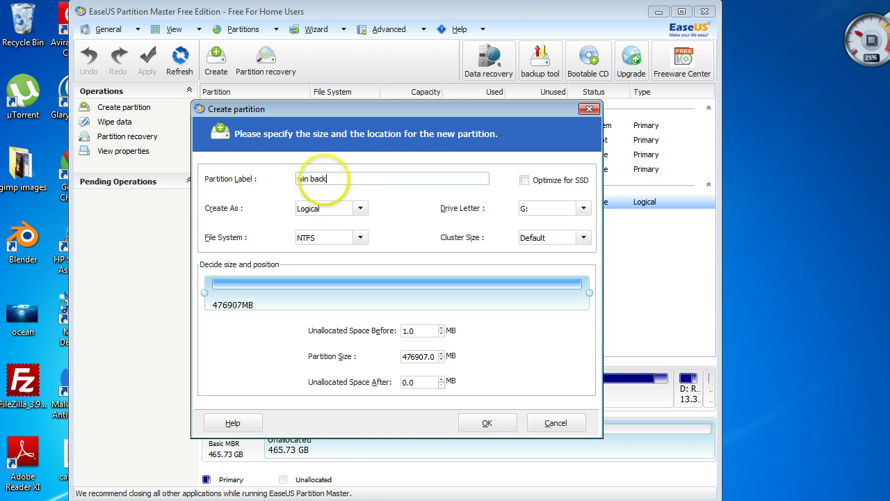
Keep the new partition's type as Logical and assign it drive letter W:.
click(359, 210)
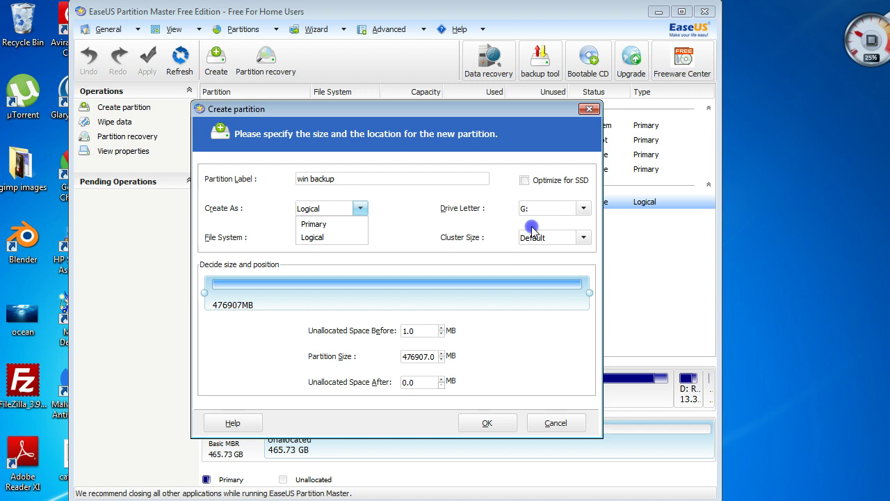
click(488, 127)
drag(485, 111, 564, 26)
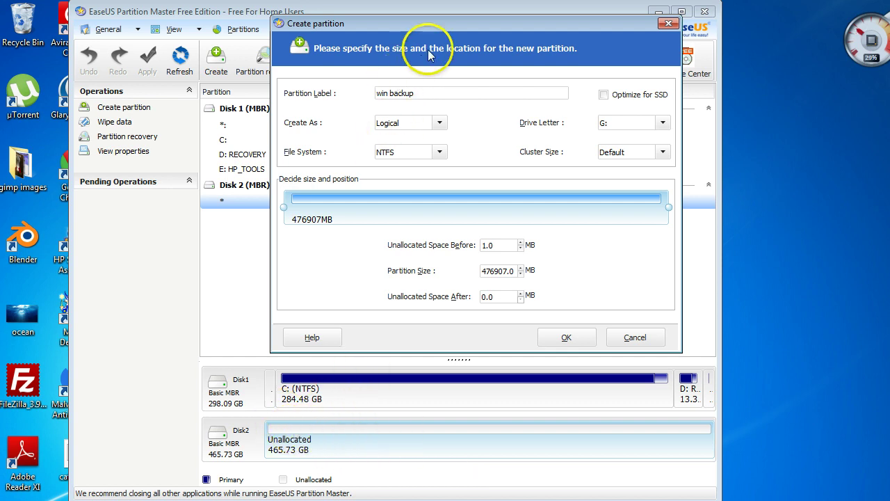
mouse_move(451, 26)
mouse_down()
mouse_move(340, 31)
mouse_move(443, 35)
mouse_up()
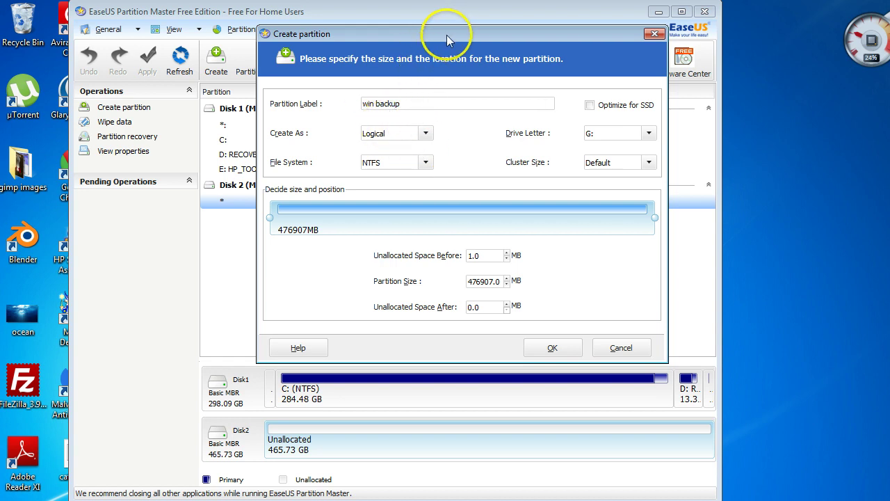
drag(447, 35, 390, 21)
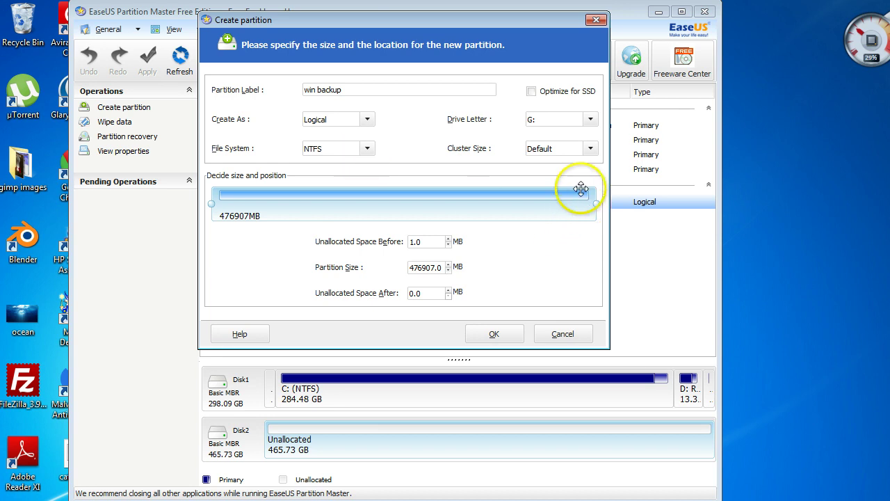
click(590, 121)
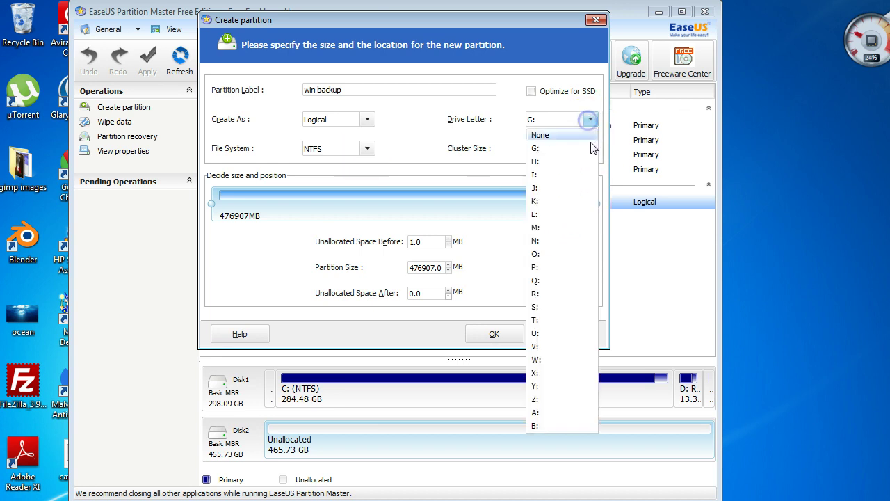
click(544, 360)
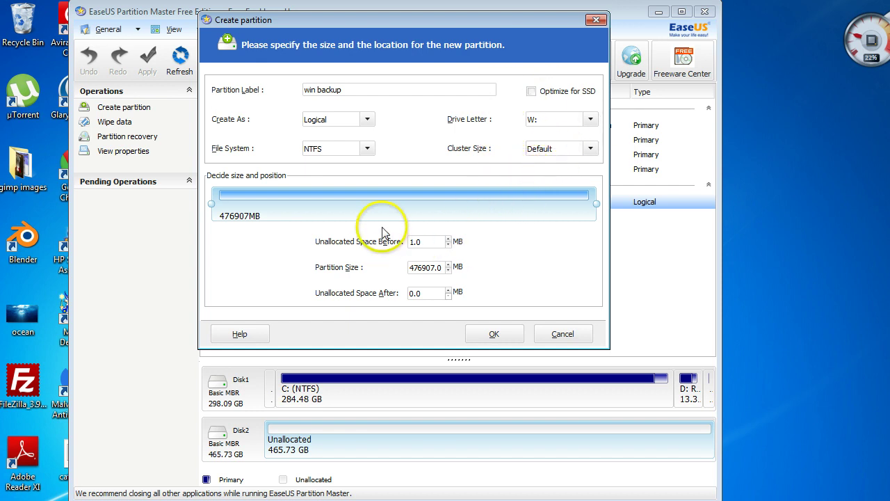
Keep the NTFS file system, reduce the partition size to about 300927 MB and accept the new partition's settings.
click(367, 149)
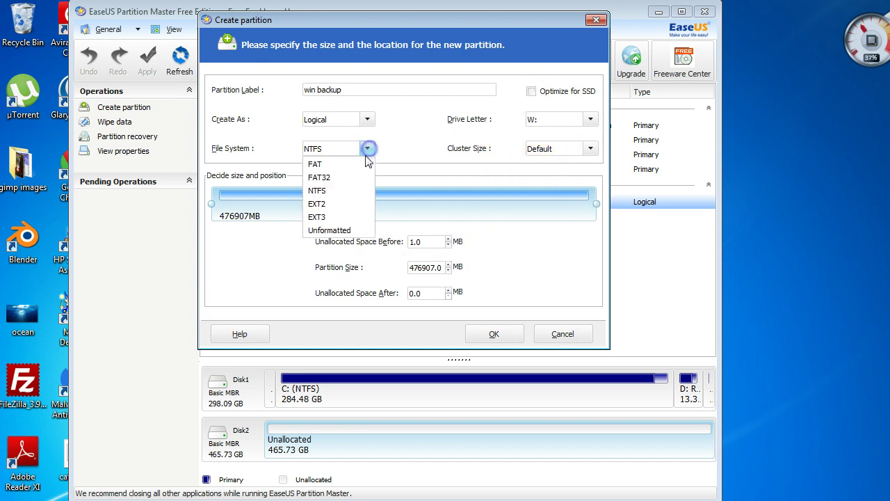
click(353, 224)
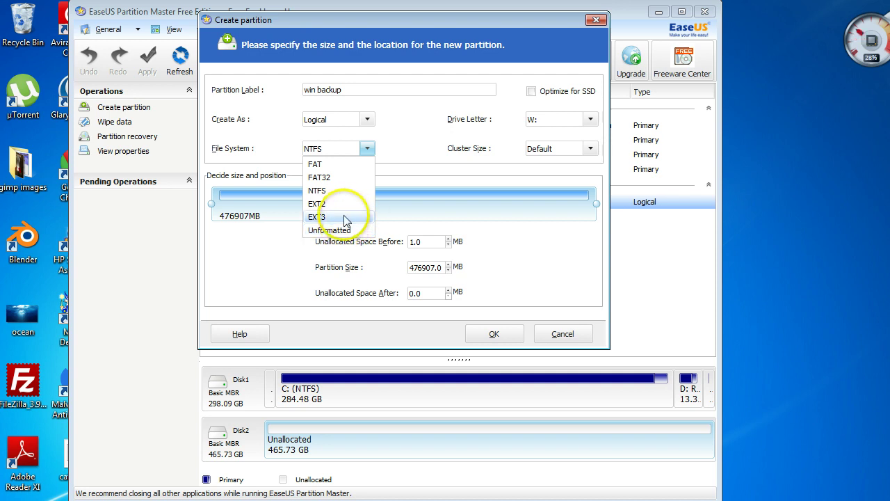
click(370, 147)
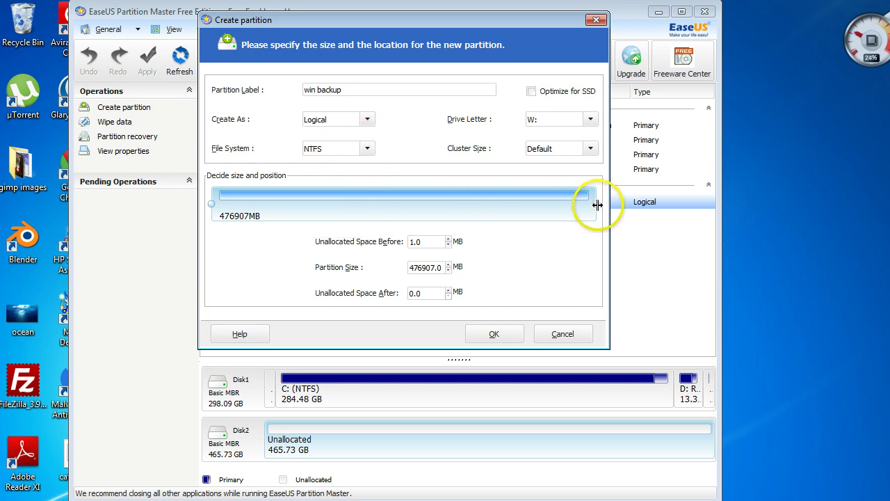
drag(593, 207, 471, 208)
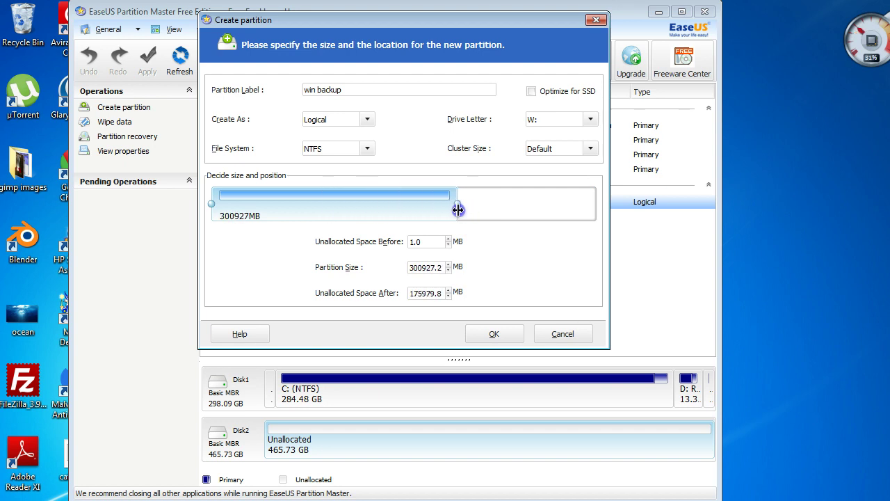
click(495, 335)
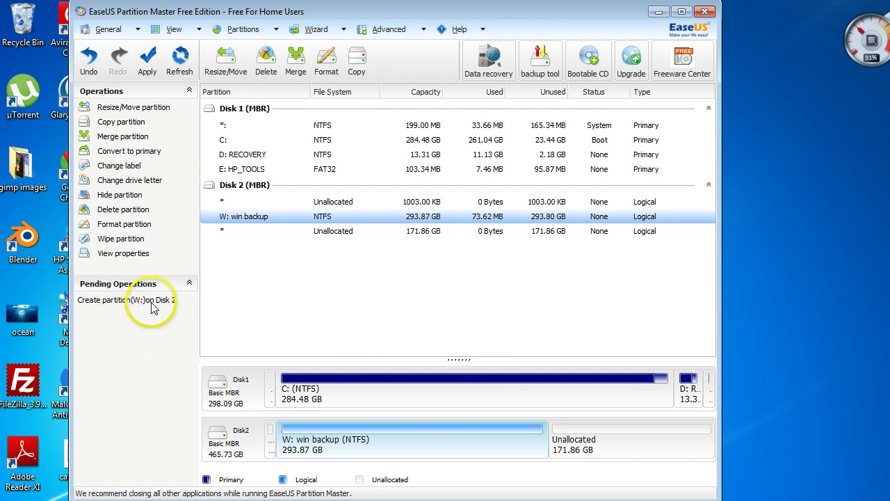
Apply the pending creation of partition W: on Disk 2 without shutting down, and dismiss the completion dialog.
click(149, 61)
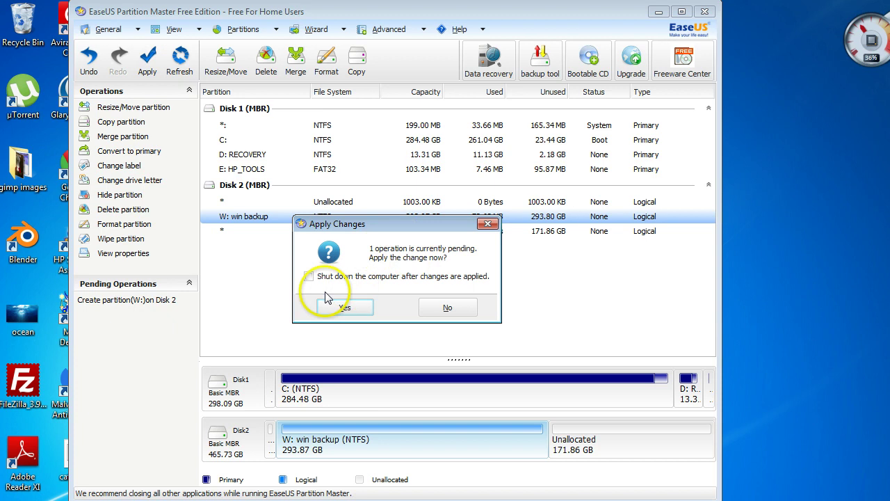
click(343, 310)
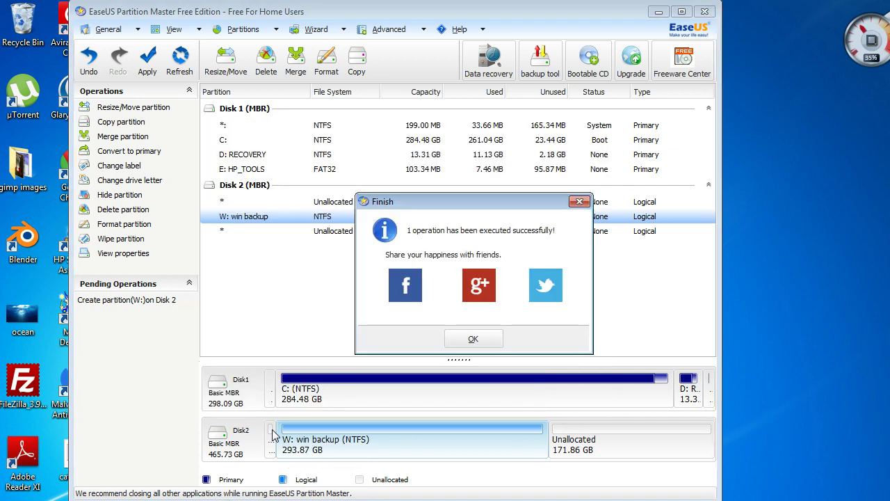
click(475, 339)
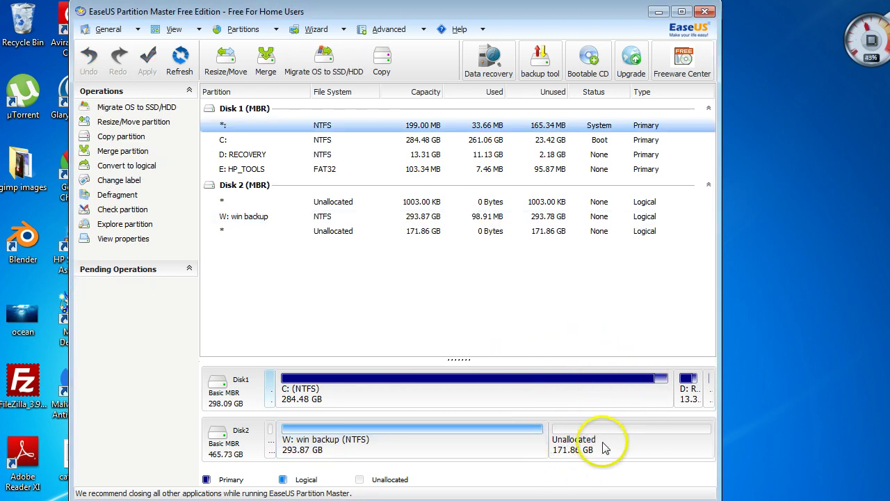
Examine the operations available for Disk 2's unallocated space and the W: win backup partition.
right_click(624, 445)
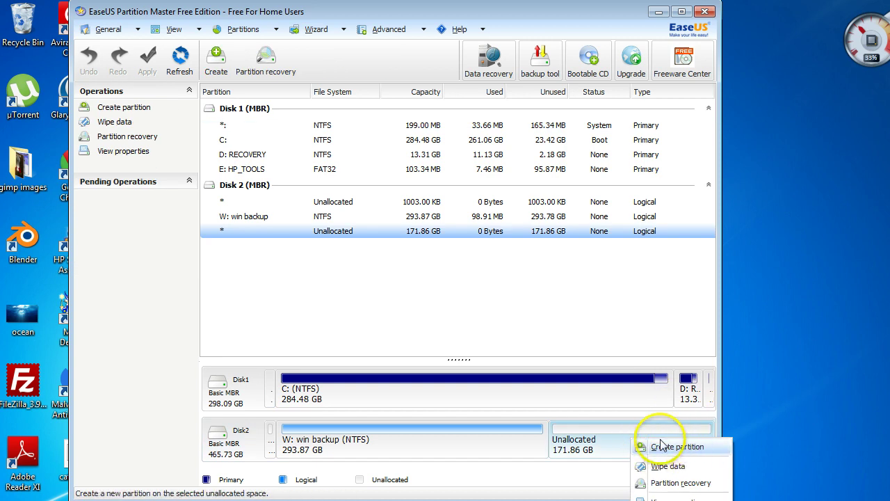
click(487, 450)
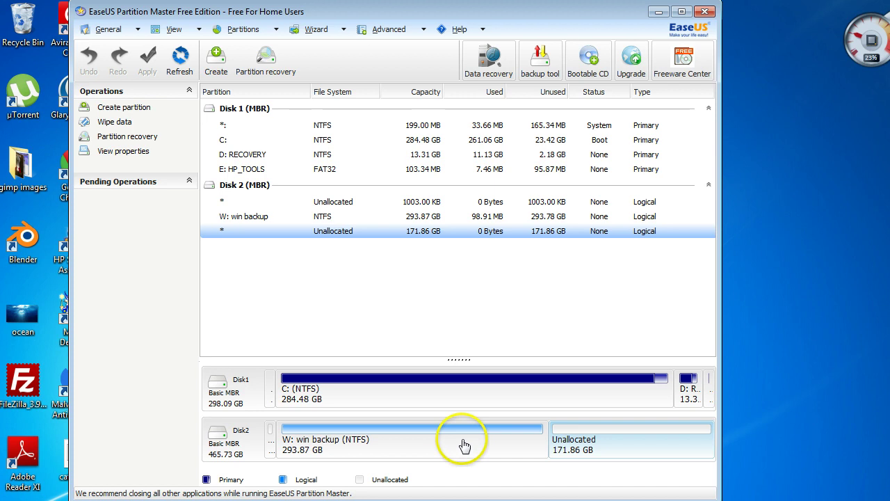
right_click(464, 445)
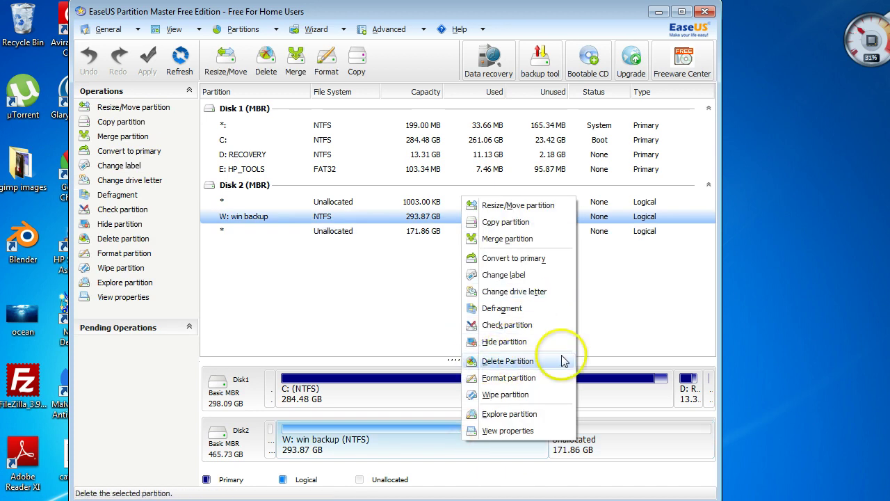